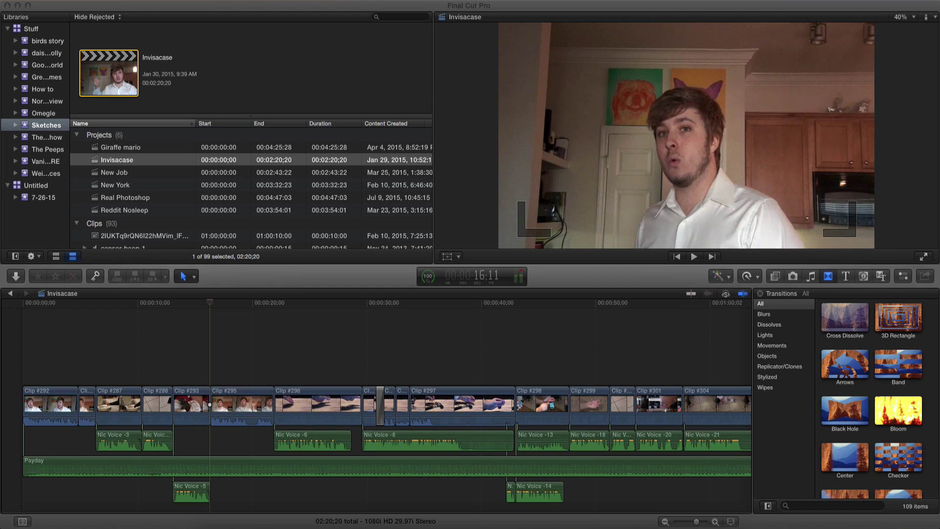
# Place the UsedBlock image above Clip #295 and show its on-screen transform controls
pyautogui.moveTo(897, 317); pyautogui.dragTo(211, 352)
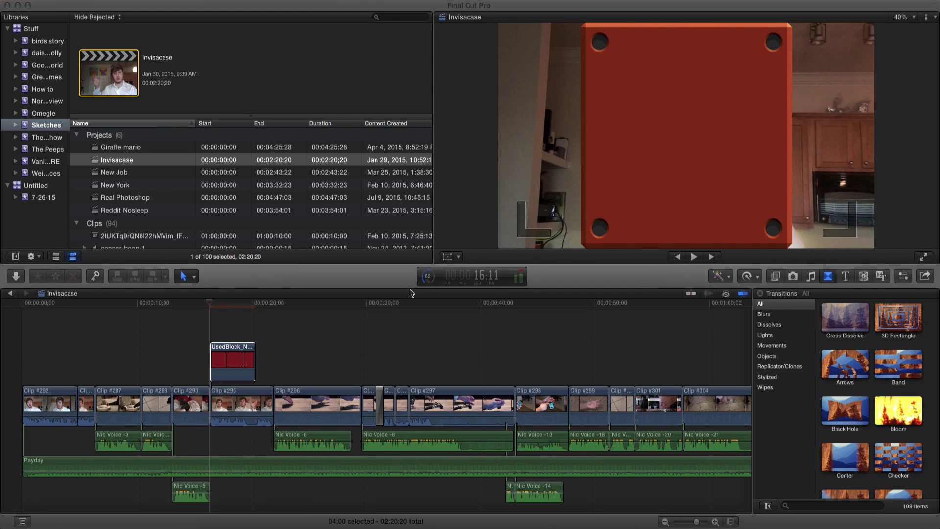
pyautogui.click(447, 258)
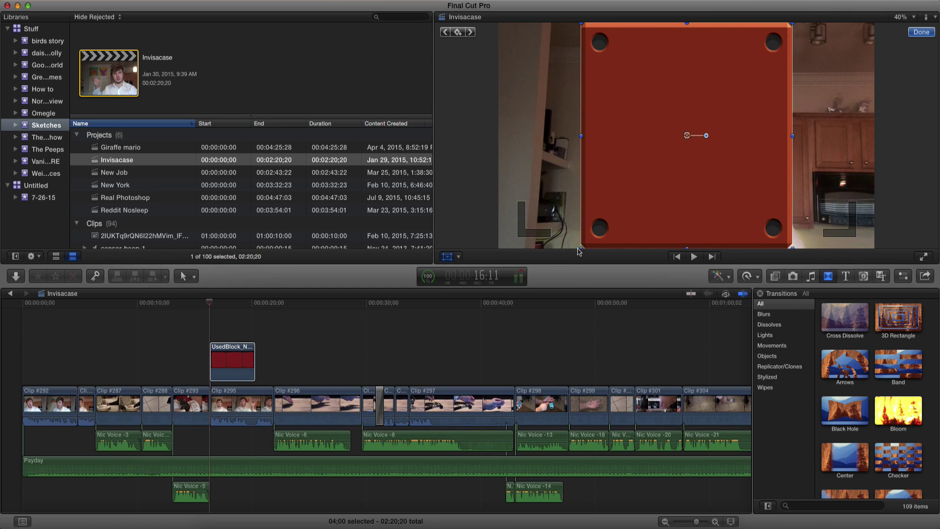
# Scale the red block down to about head size and move it to the frame's left edge
pyautogui.moveTo(582, 247); pyautogui.dragTo(648, 172)
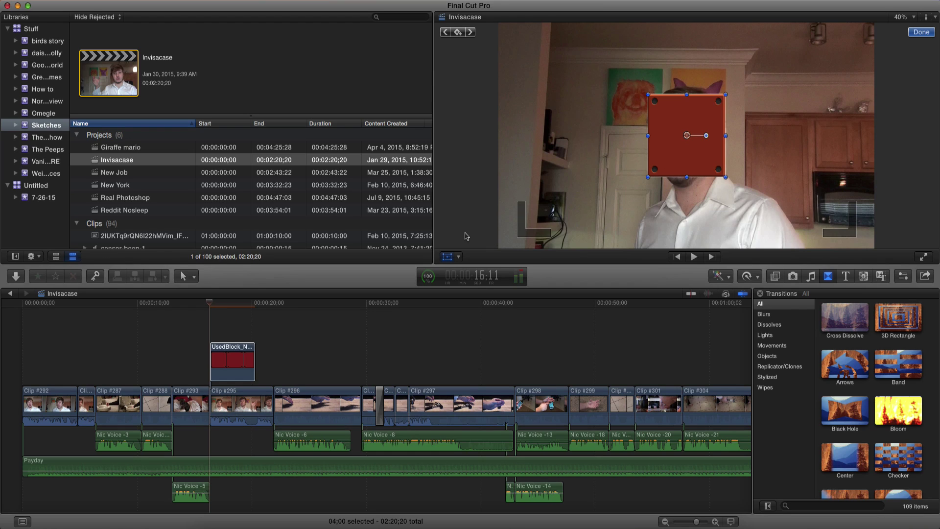
pyautogui.moveTo(694, 118); pyautogui.dragTo(463, 115)
pyautogui.click(475, 116)
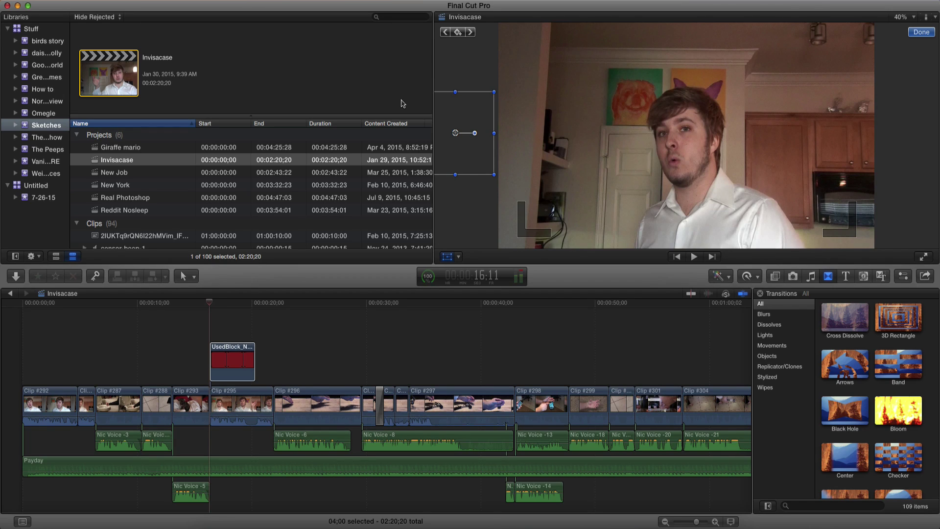
# Add a starting position keyframe and lengthen the block clip to end with Clip #295
pyautogui.click(458, 32)
pyautogui.moveTo(695, 522); pyautogui.dragTo(702, 522)
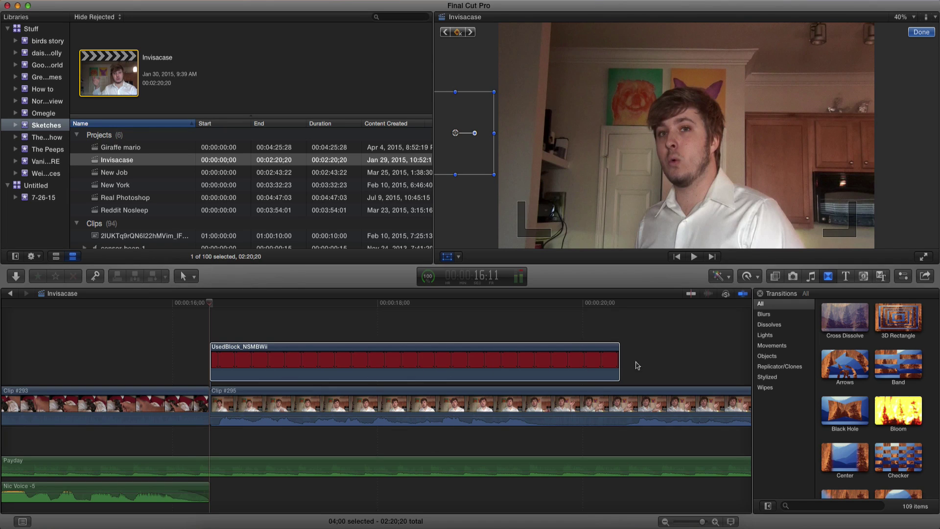
pyautogui.hscroll(5, 404, 373)
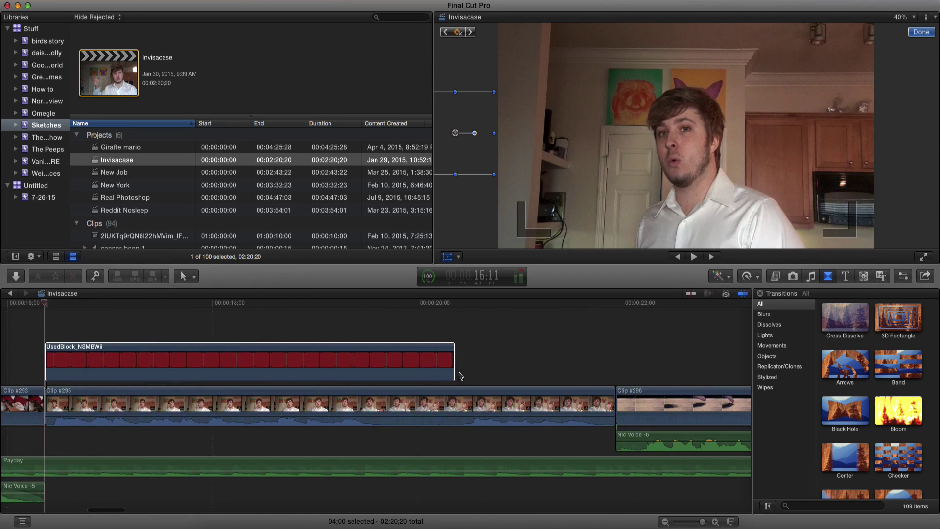
pyautogui.moveTo(454, 360); pyautogui.dragTo(615, 359)
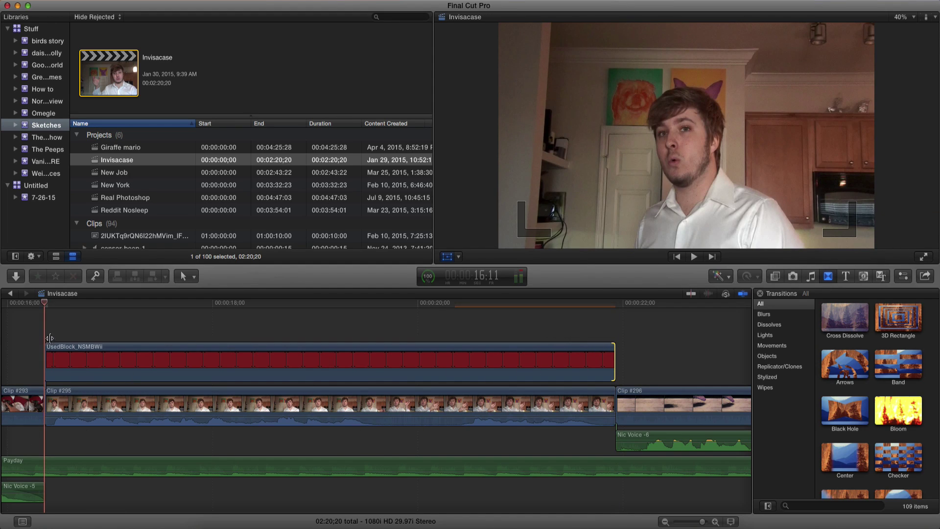
# Select the block clip and park the playhead on the last frame of Clip #295
pyautogui.click(306, 370)
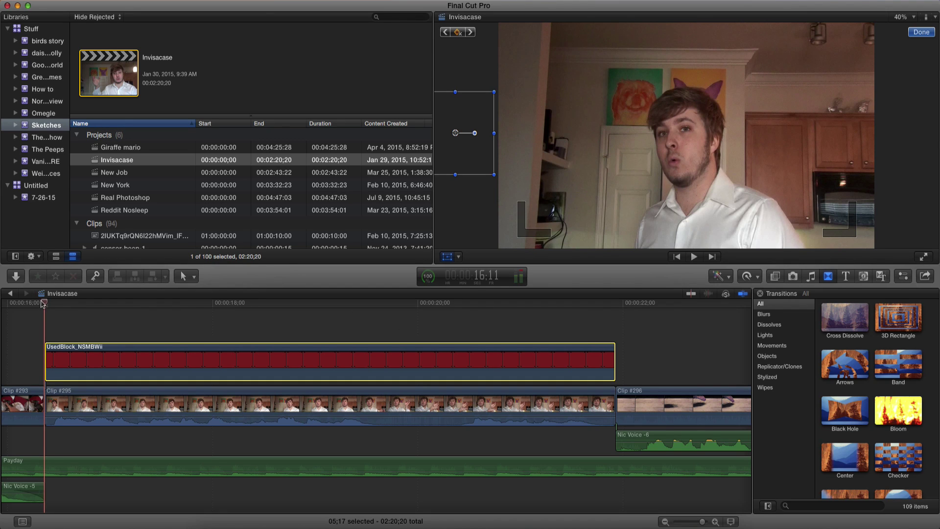
pyautogui.moveTo(43, 304); pyautogui.dragTo(606, 338)
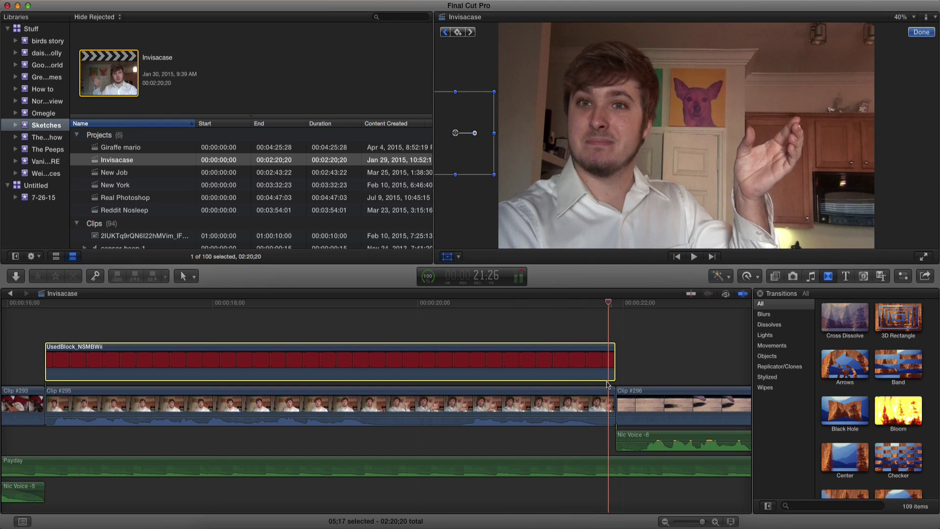
pyautogui.click(613, 306)
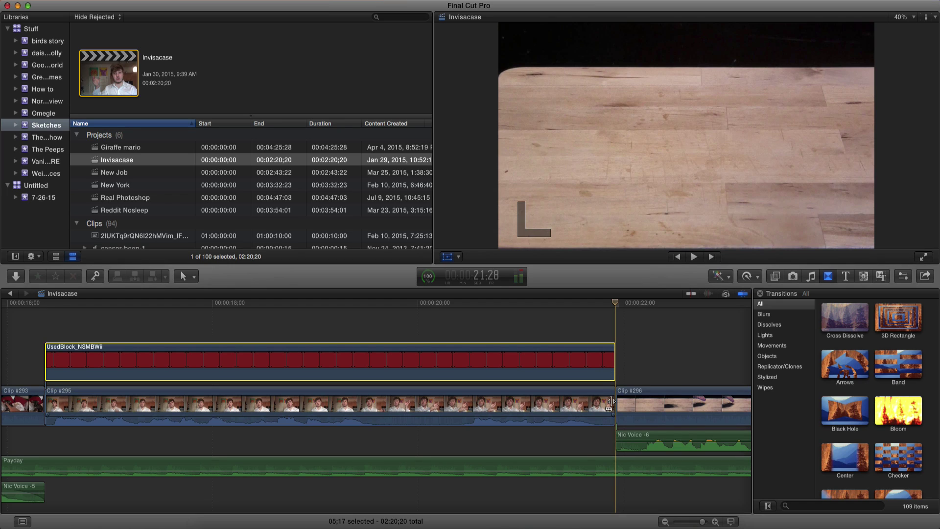
pyautogui.click(609, 304)
pyautogui.hotkey('shift', 't')
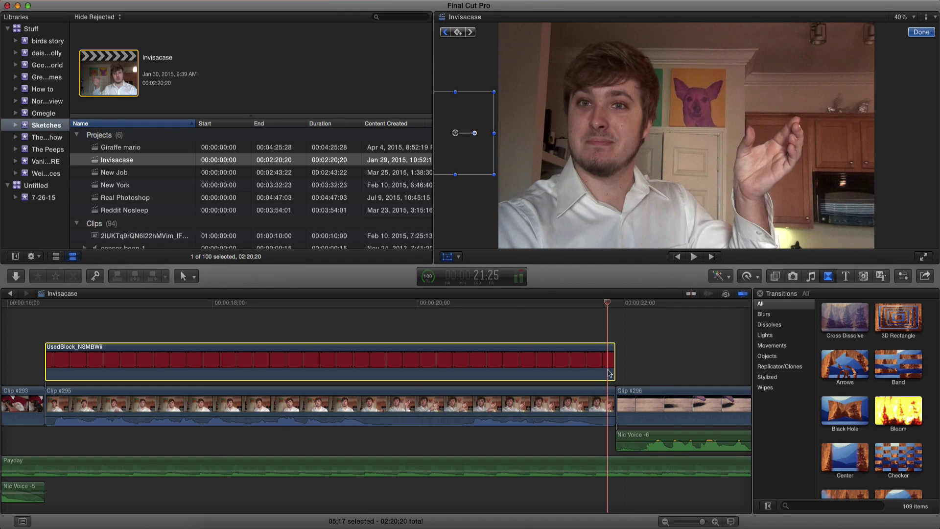
# Move the block off the right edge of the frame, creating the ending keyframe
pyautogui.moveTo(455, 106); pyautogui.dragTo(916, 109)
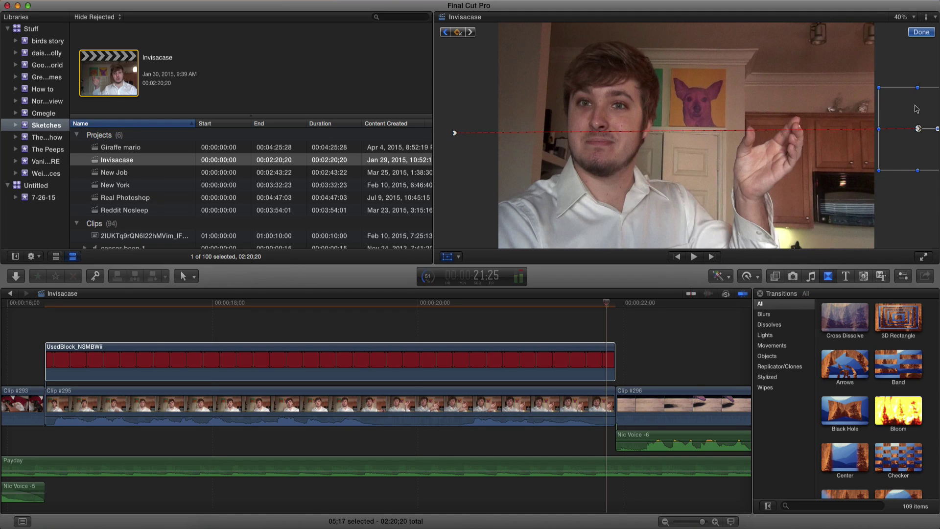
pyautogui.click(919, 33)
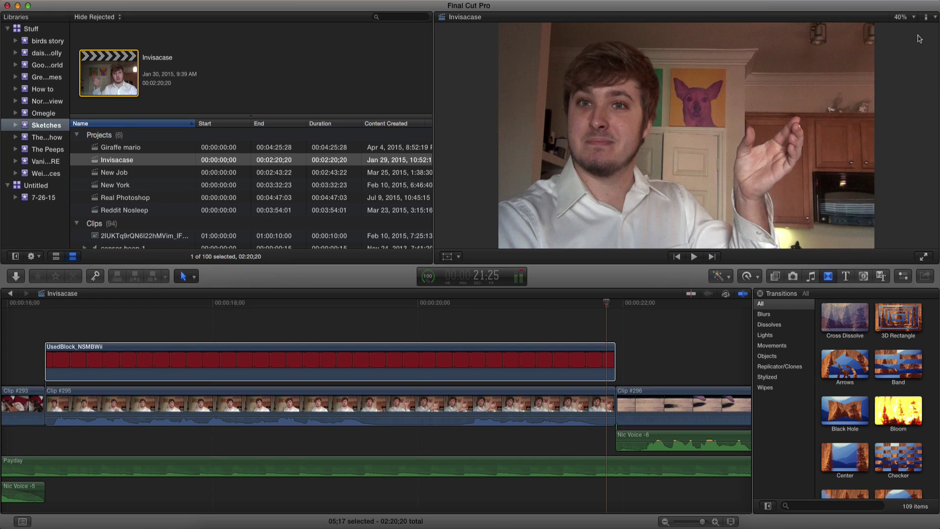
pyautogui.click(43, 304)
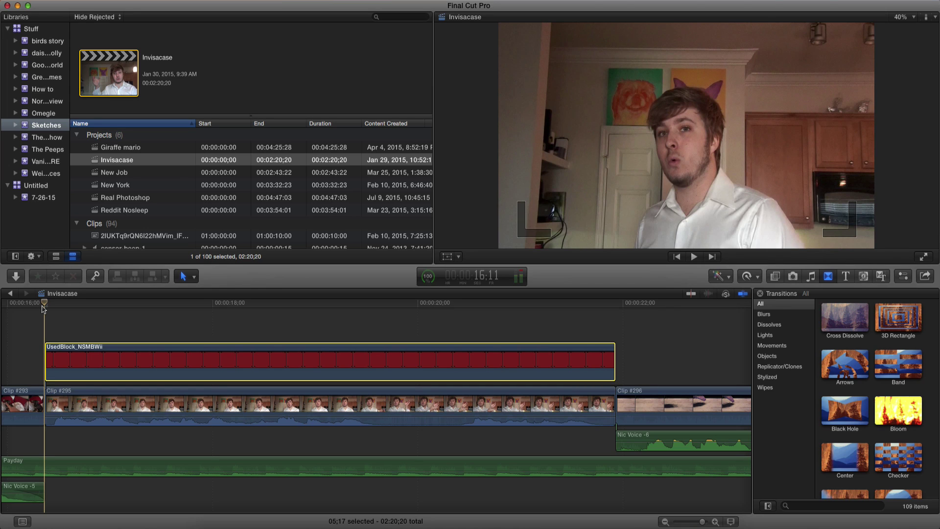
# Play the block's flight, then show its transform controls at 00:00:17:24
pyautogui.press('space')
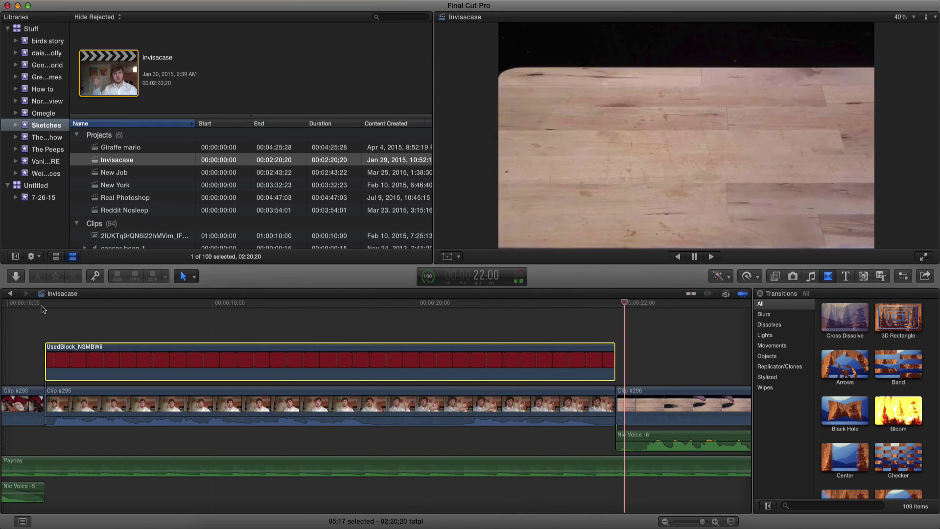
pyautogui.press('space')
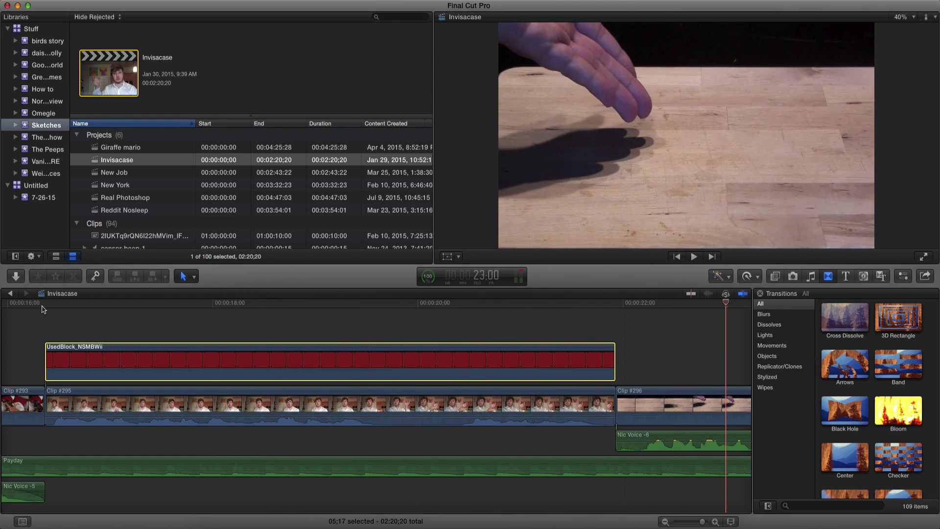
pyautogui.click(48, 304)
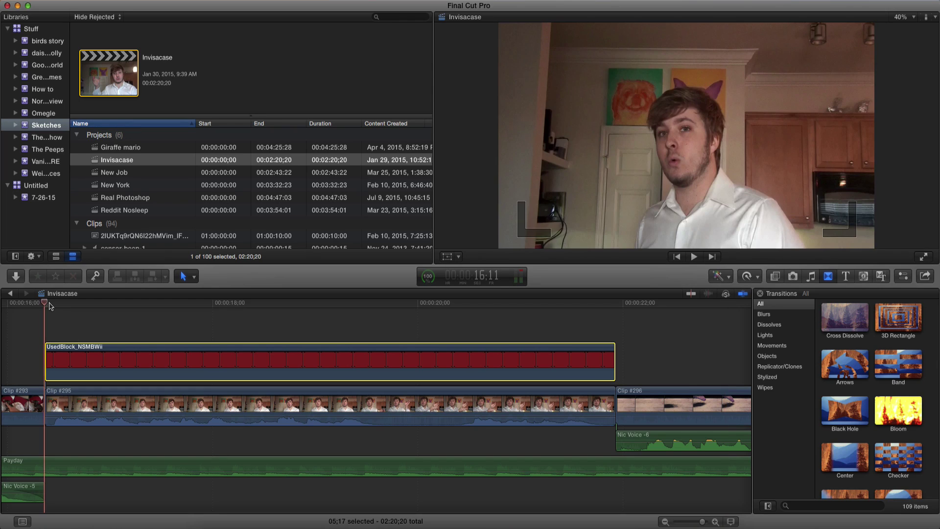
pyautogui.click(122, 303)
pyautogui.click(194, 307)
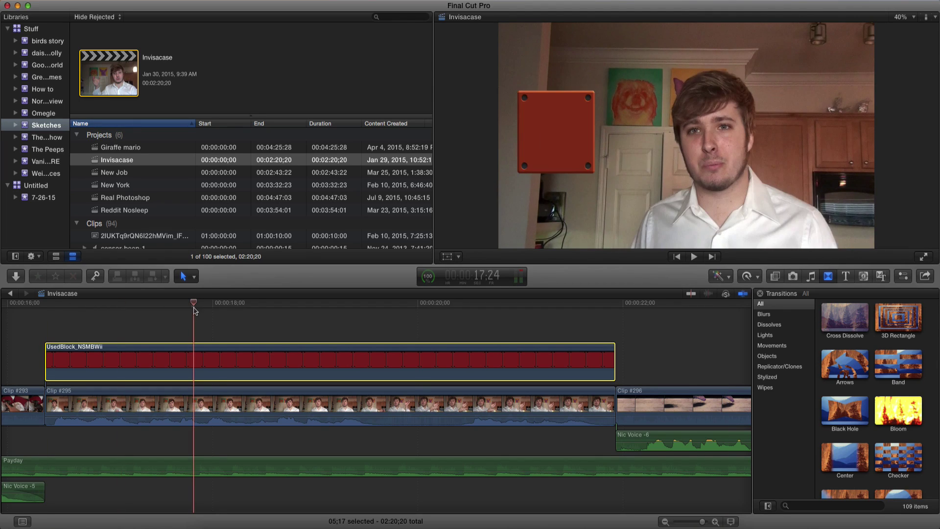
pyautogui.click(447, 257)
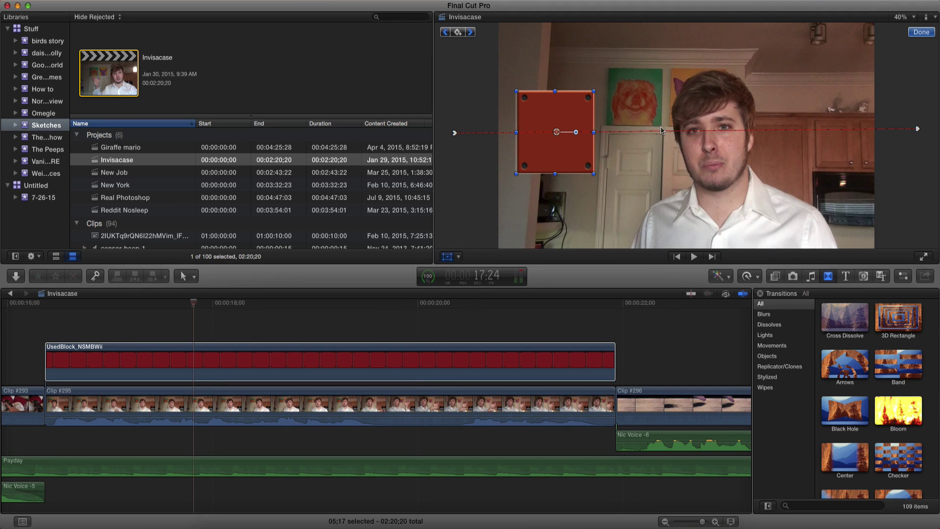
# At 00:00:19:03, raise the block onto the man's head in the viewer
pyautogui.press('Up')
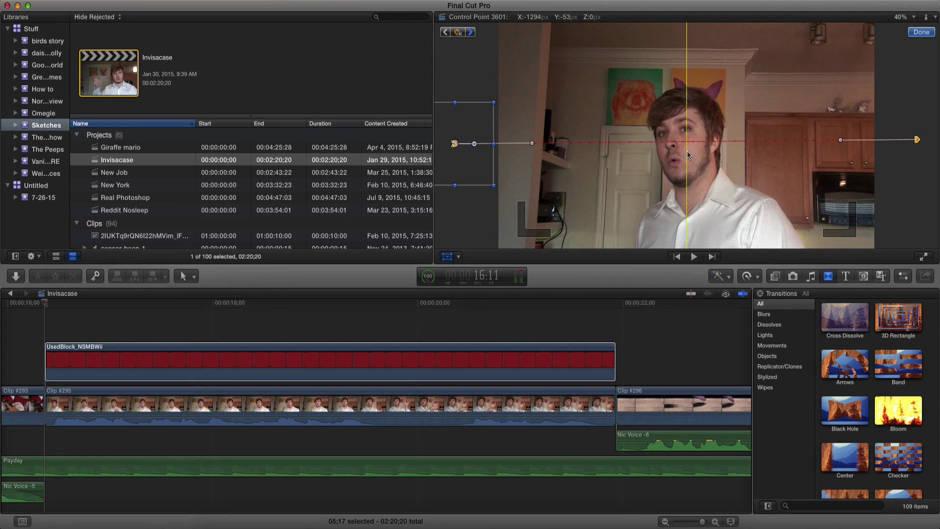
pyautogui.click(76, 343)
pyautogui.moveTo(44, 303); pyautogui.dragTo(325, 303)
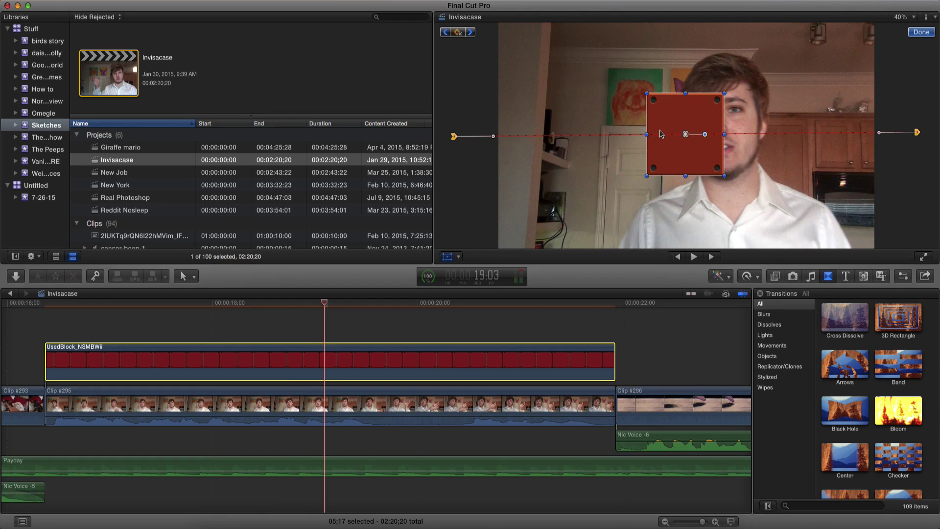
pyautogui.moveTo(685, 134); pyautogui.dragTo(675, 92)
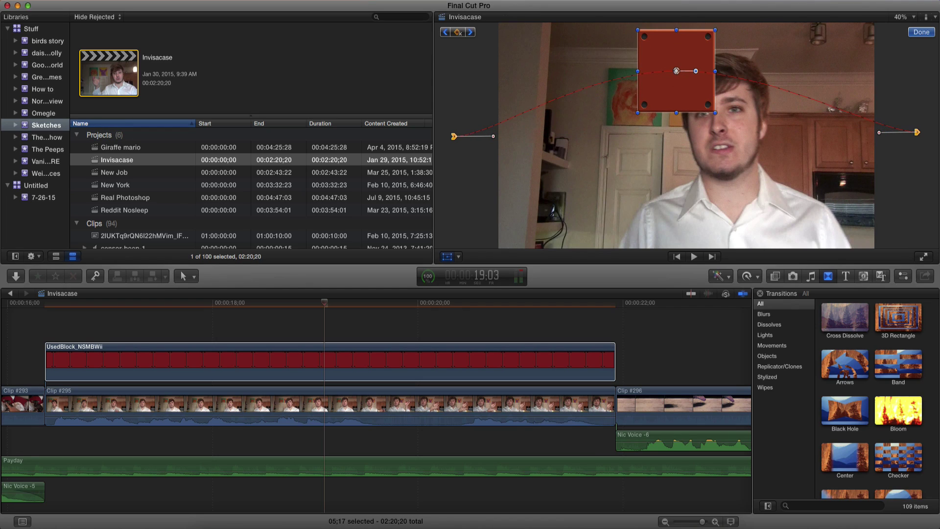
pyautogui.click(918, 34)
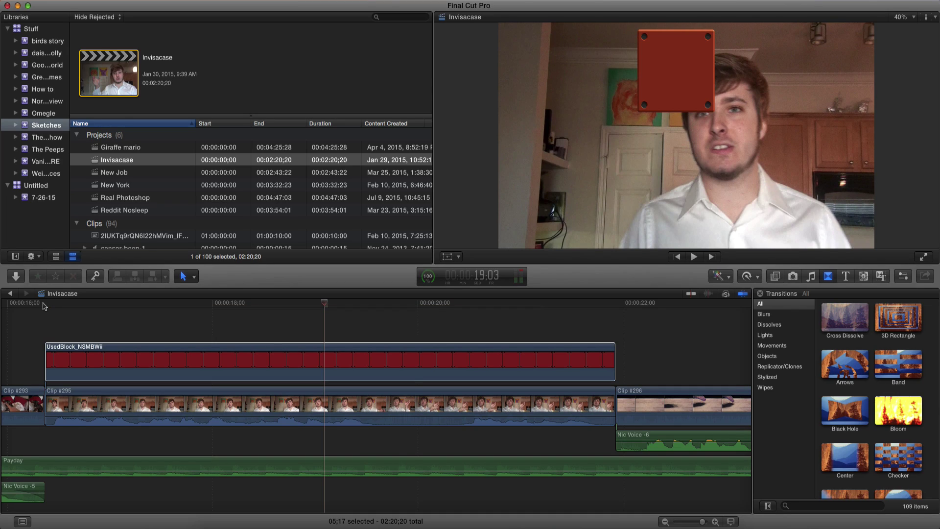
# Return the playhead to 00:00:16:11, where the block sits off-screen
pyautogui.click(44, 303)
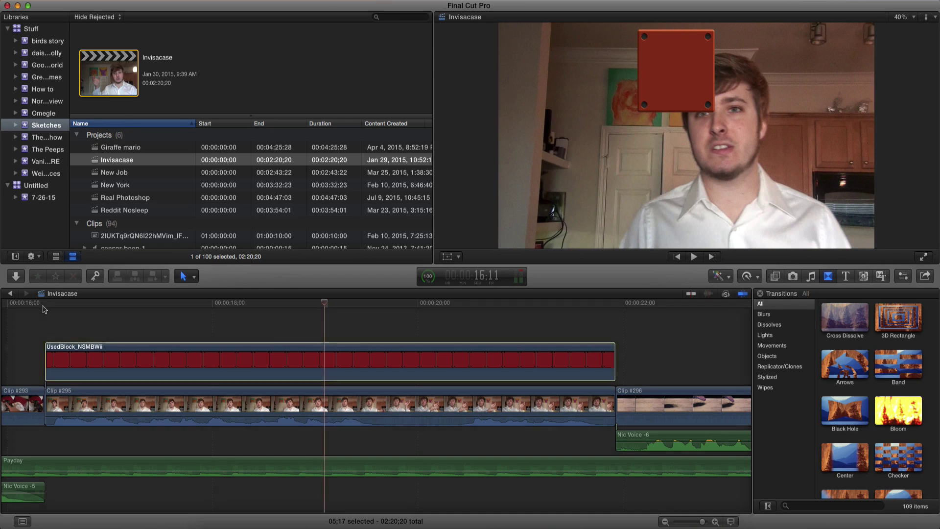
pyautogui.hscroll(-1, 255, 305)
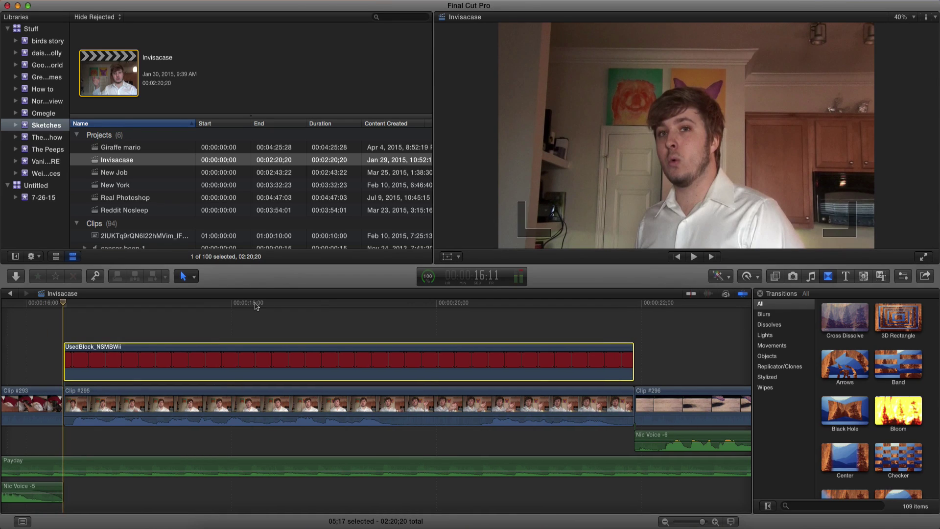